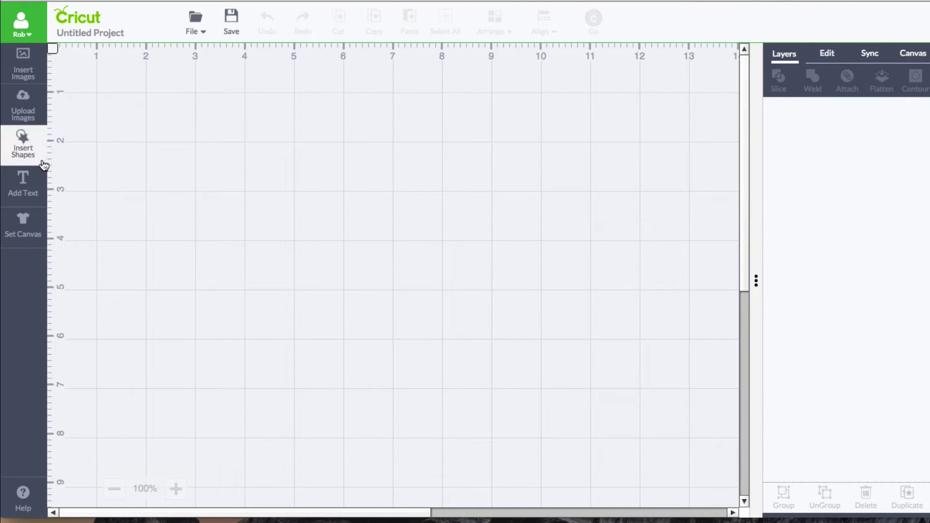
- Add a text box reading 'Welcome', 'To', 'My Home' on three separate lines
left_click(38, 185)
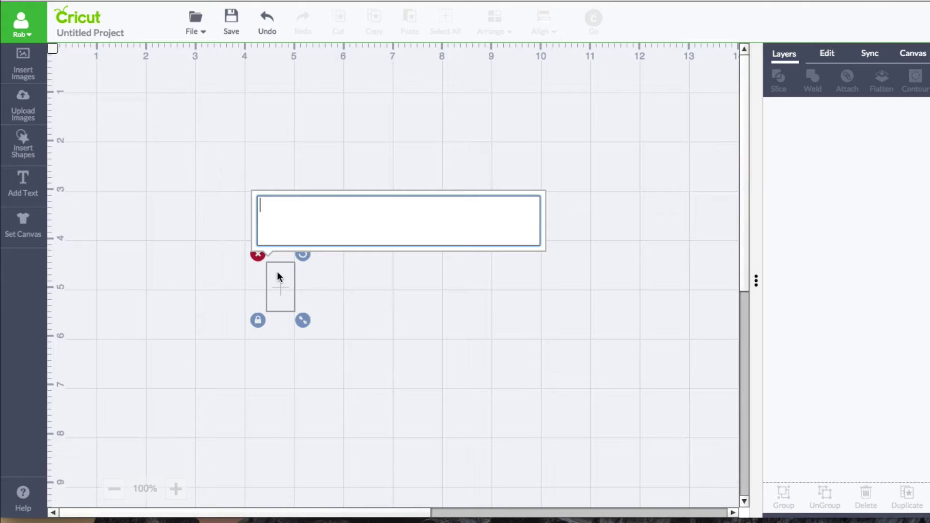
left_click(398, 209)
type("Wel")
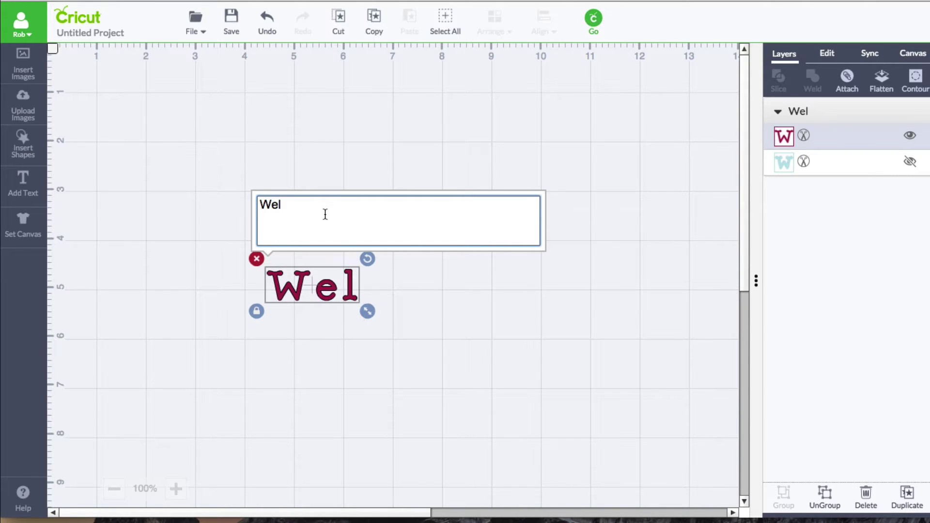
type("come")
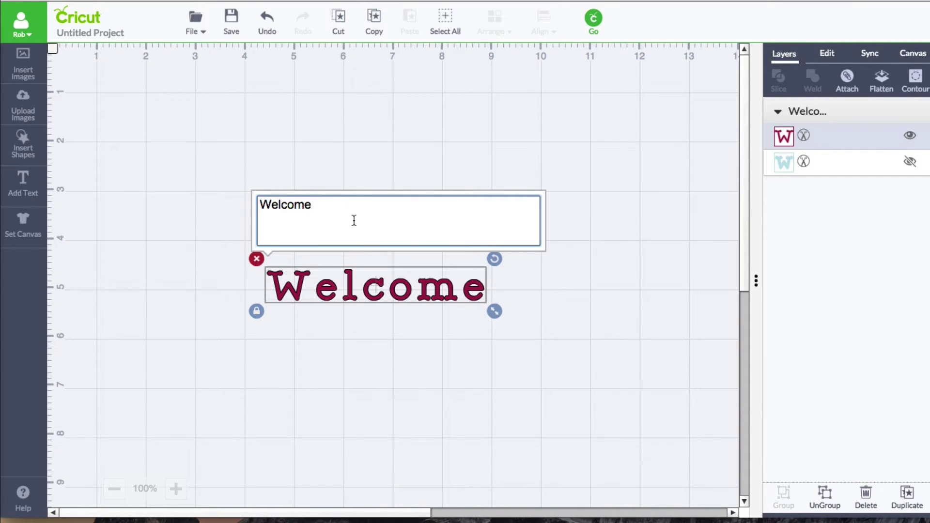
key("Return")
type("To")
key("Return")
type("My Home")
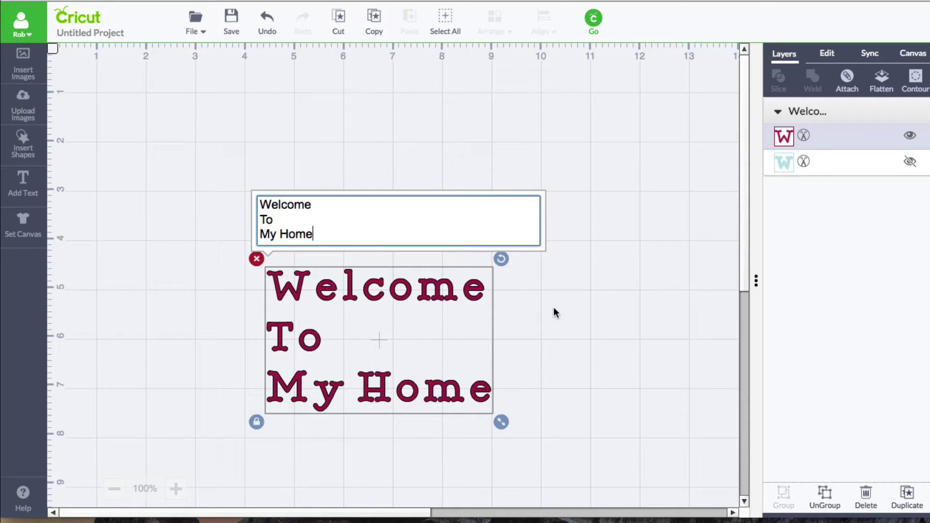
- Show the teal outline layer, move the text up near the 2-inch mark, and hide the maroon layer
left_click(697, 169)
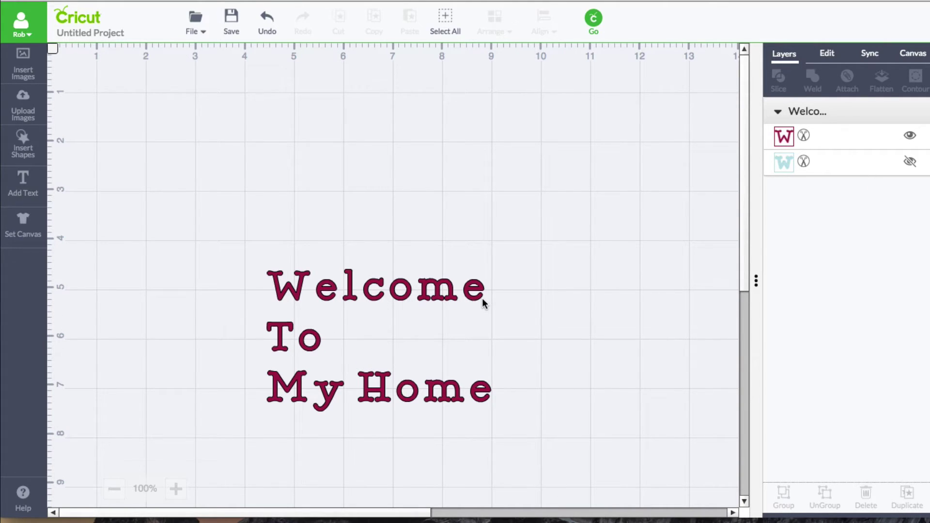
left_click(910, 163)
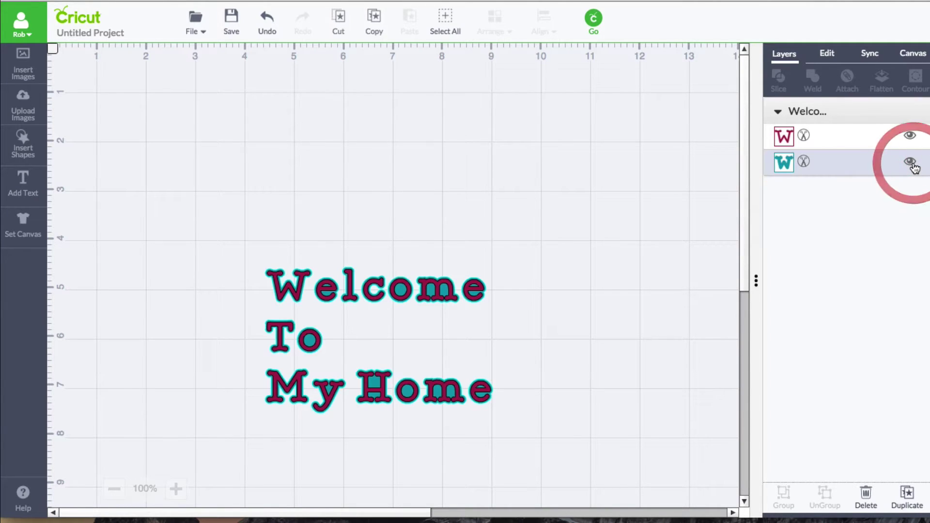
left_click_drag(400, 290, 392, 160)
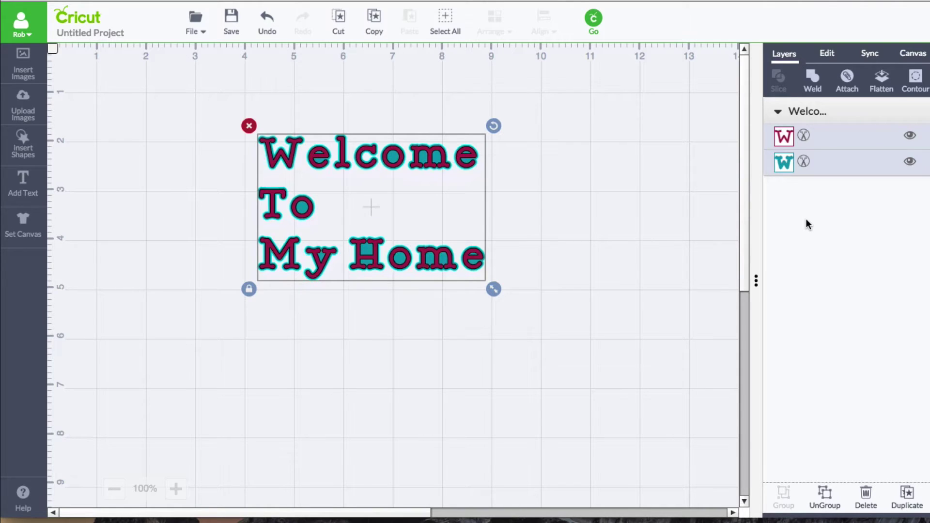
left_click(914, 135)
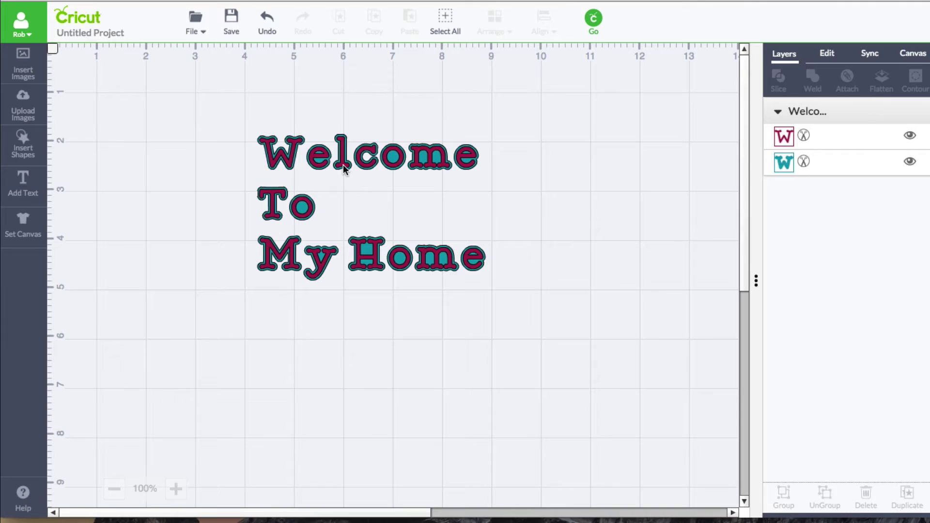
- Select the Welcome To My Home text and set its font to Apple Chancery
left_click(343, 166)
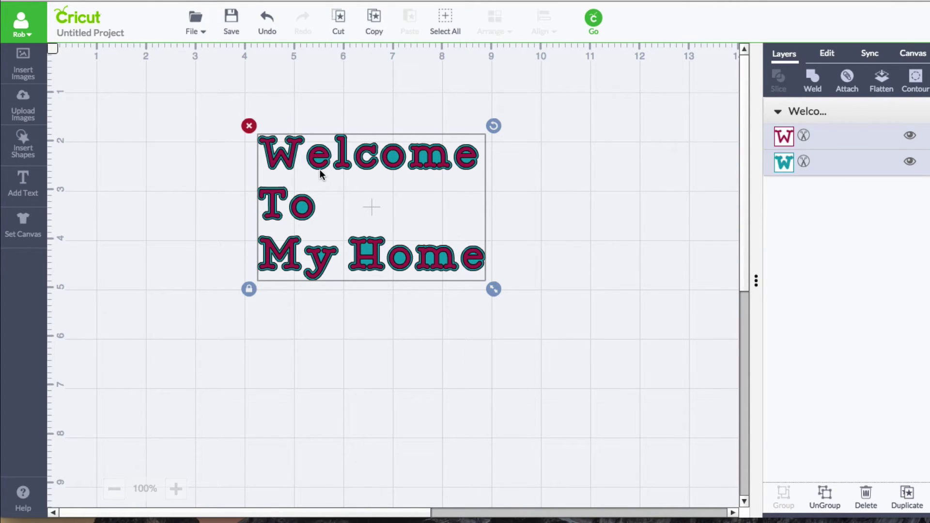
left_click(831, 61)
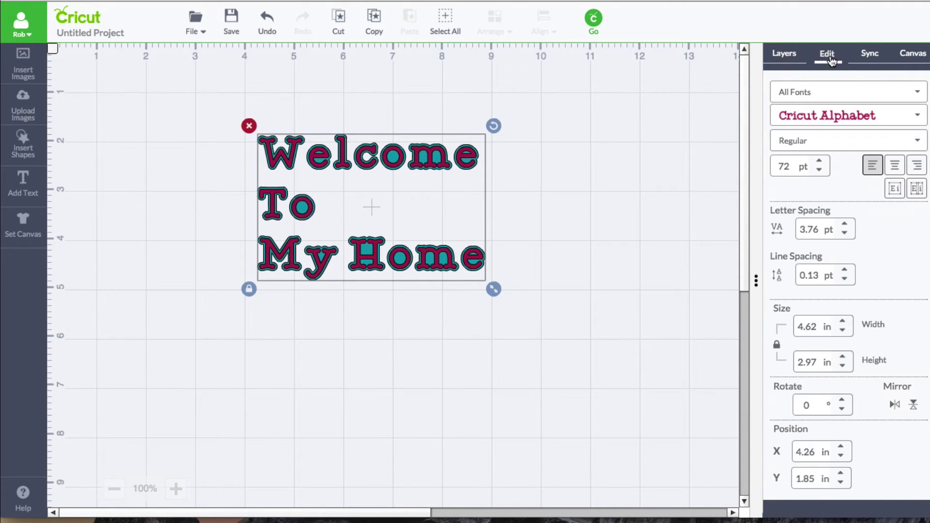
left_click(922, 118)
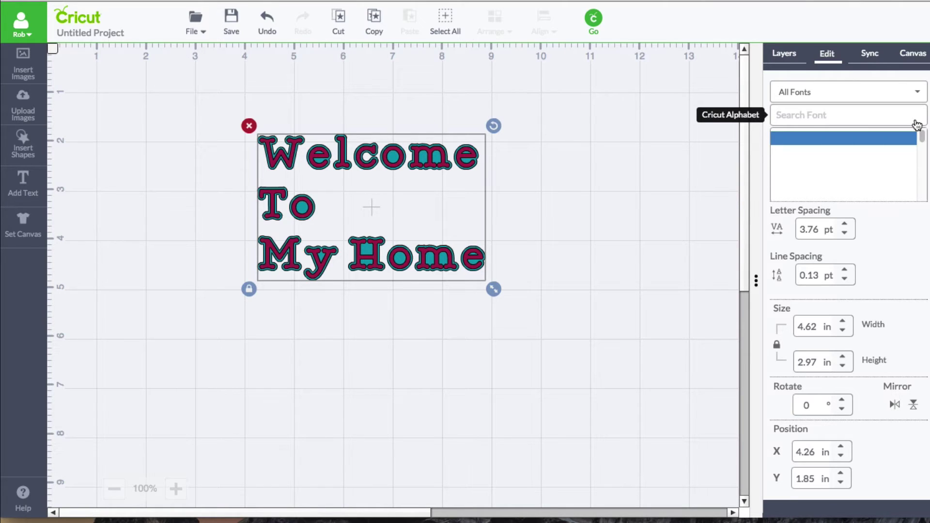
scroll(882, 173, "down", 1)
scroll(883, 173, "down", 5)
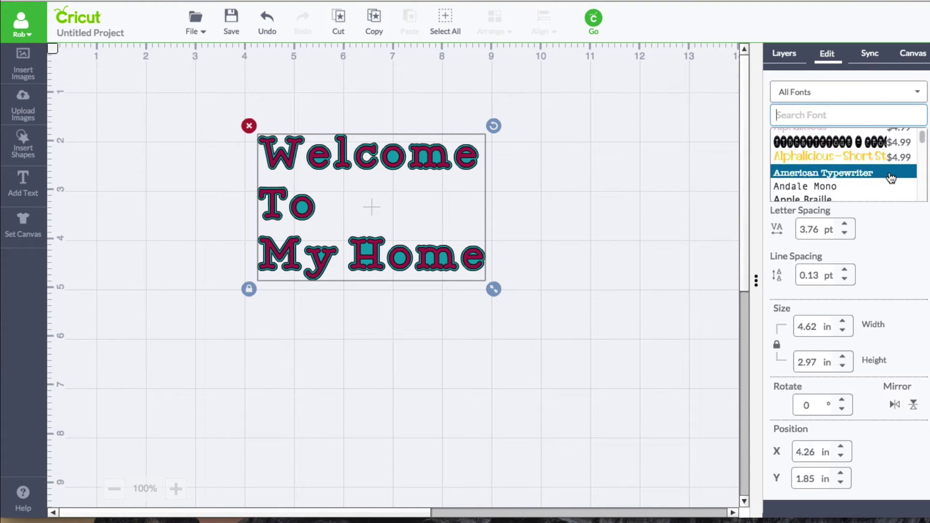
scroll(891, 178, "down", 2)
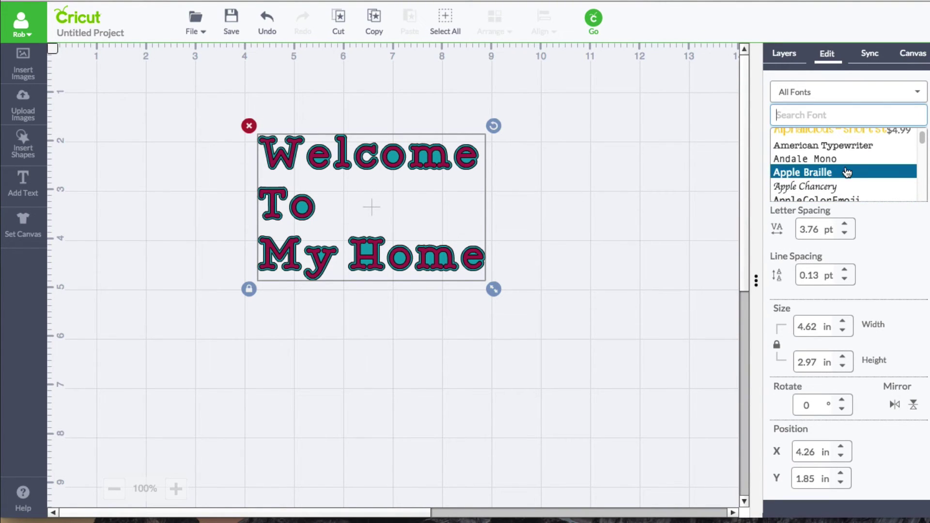
scroll(855, 183, "down", 1)
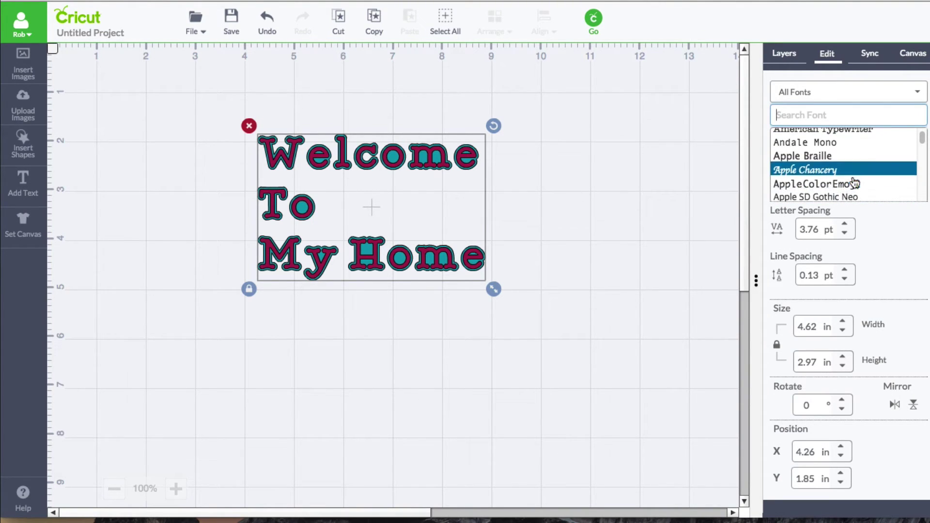
left_click(824, 171)
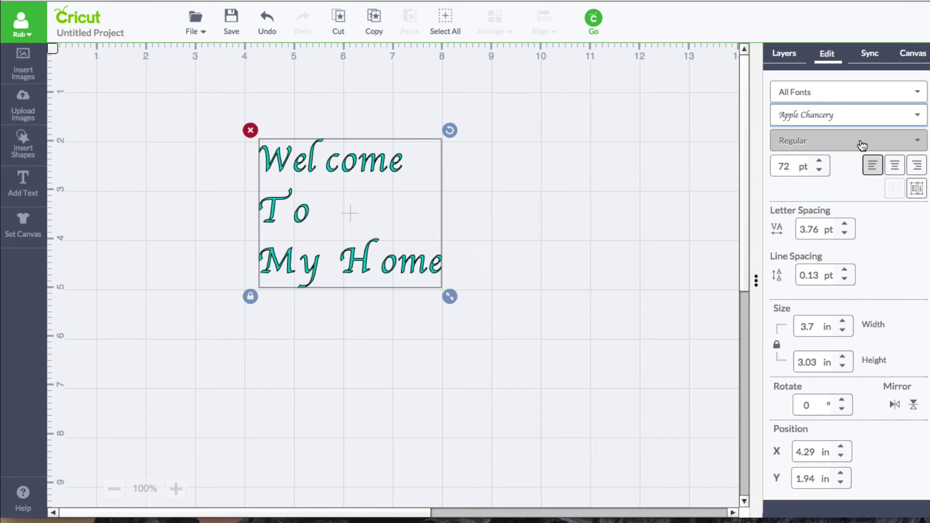
- Filter fonts to System Fonts, apply Arial Black, and check the text's layers
left_click(920, 95)
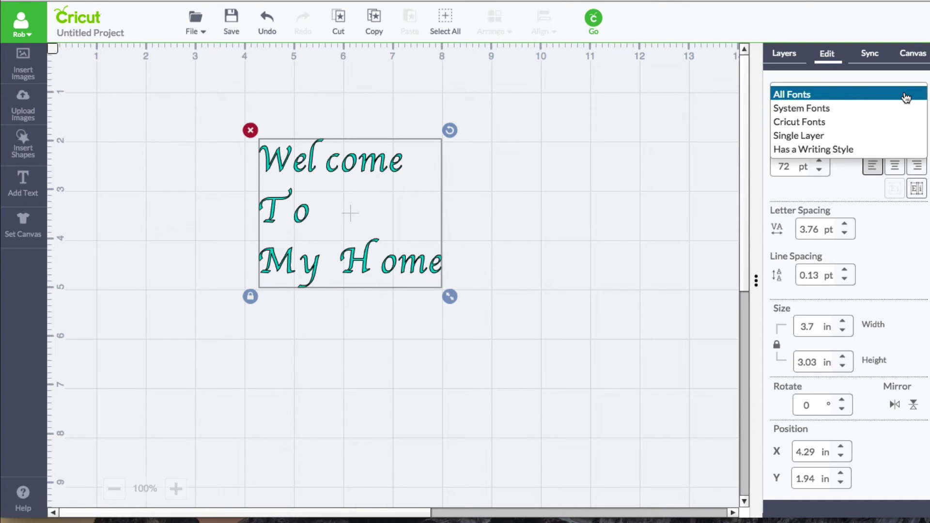
left_click(884, 104)
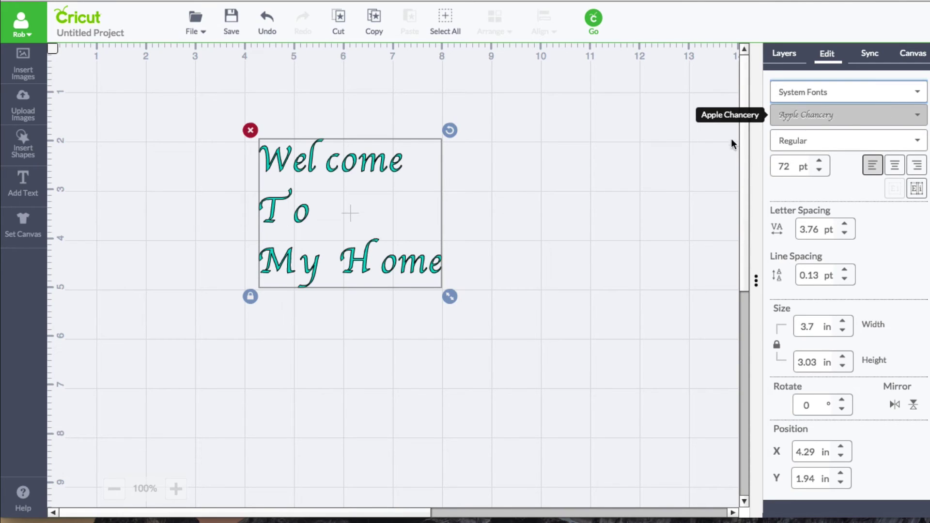
left_click(864, 121)
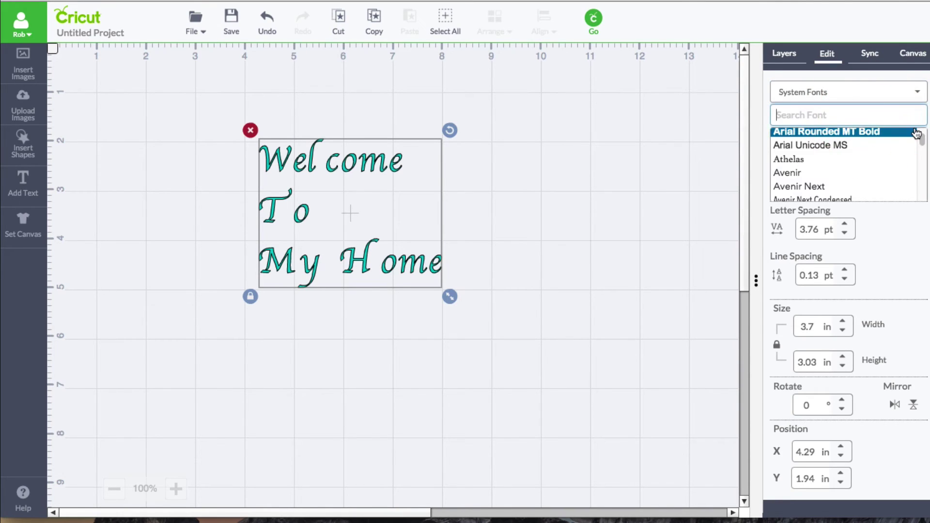
scroll(867, 177, "up", 3)
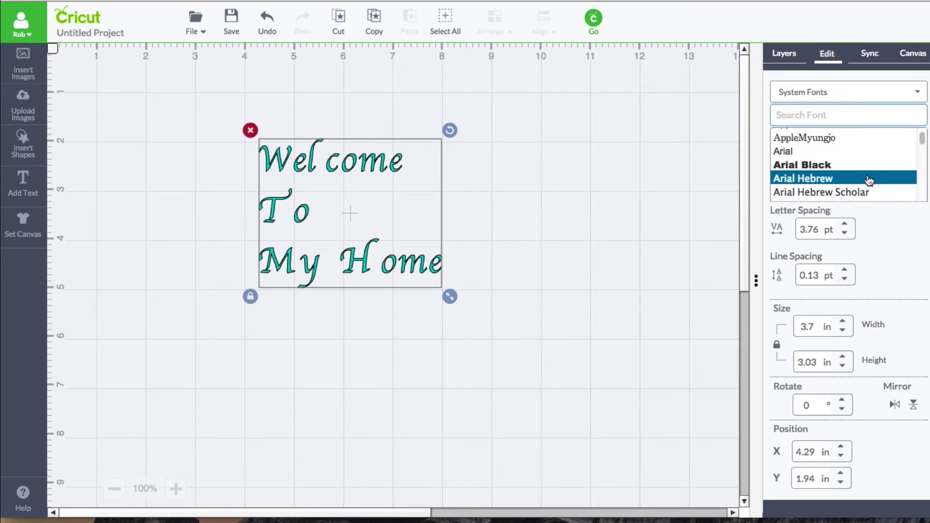
left_click(837, 165)
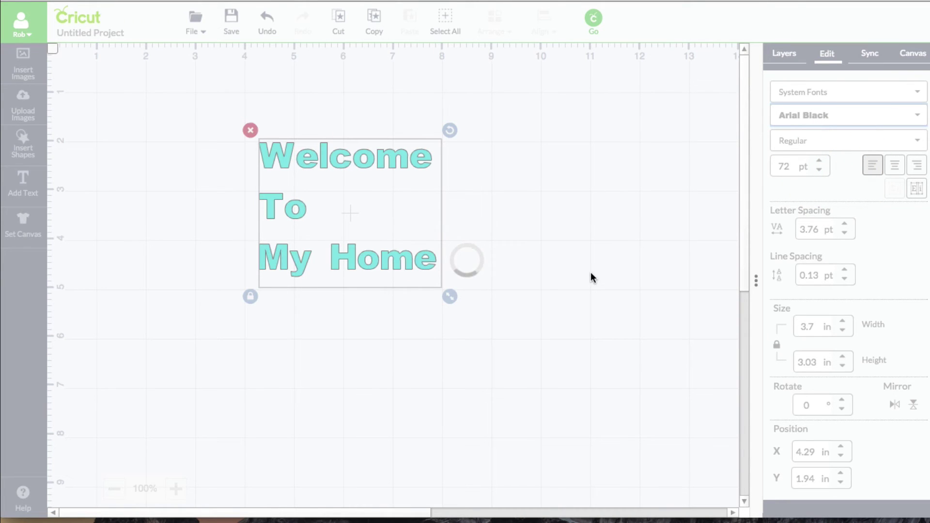
left_click(784, 54)
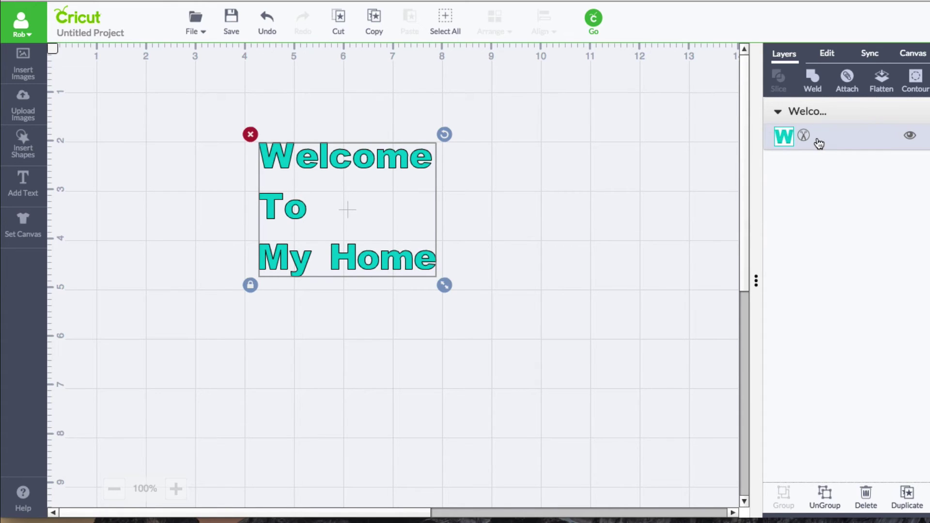
- Filter fonts to Cricut Fonts, giving the text 3 Birds Life's A Party, and scroll the Cricut font list
left_click(827, 55)
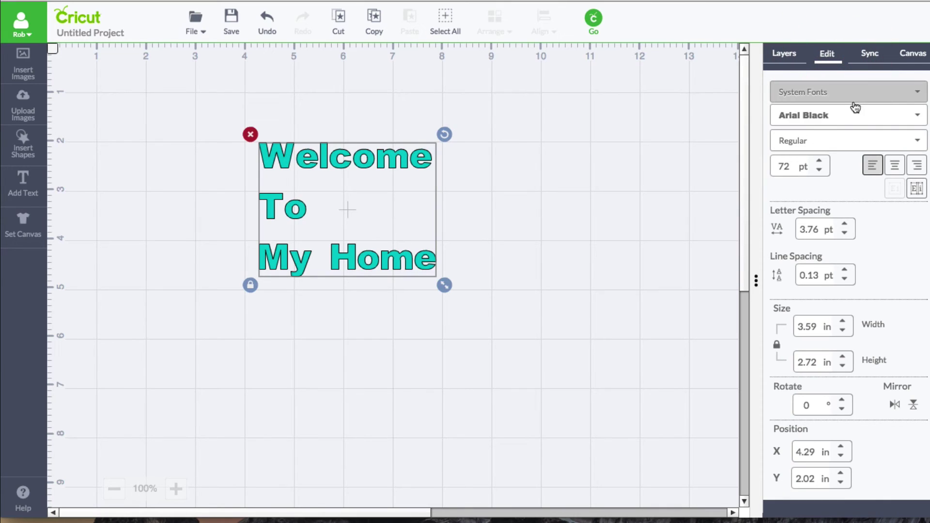
left_click(913, 96)
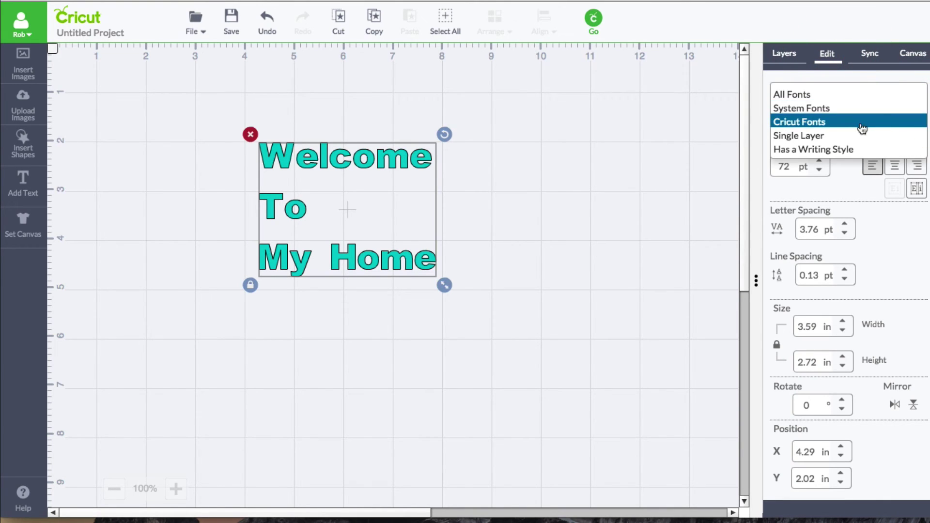
left_click(845, 123)
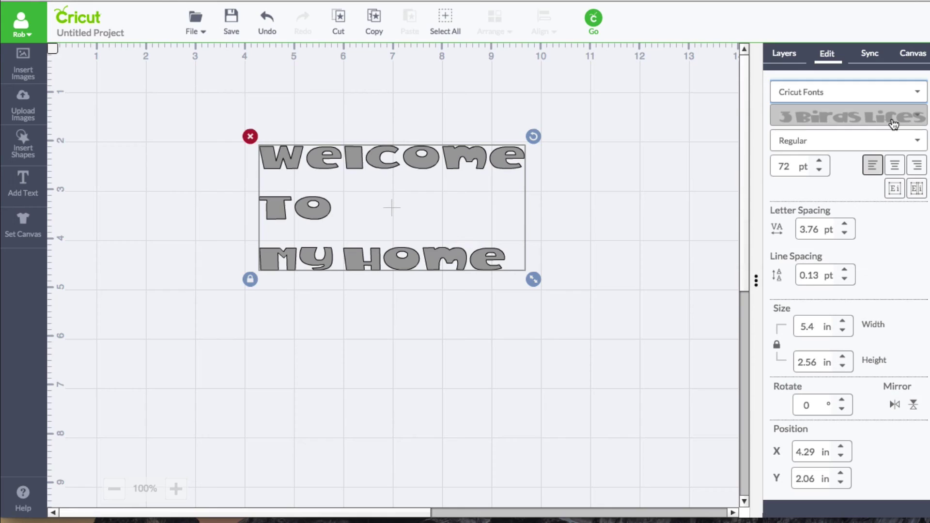
left_click(917, 117)
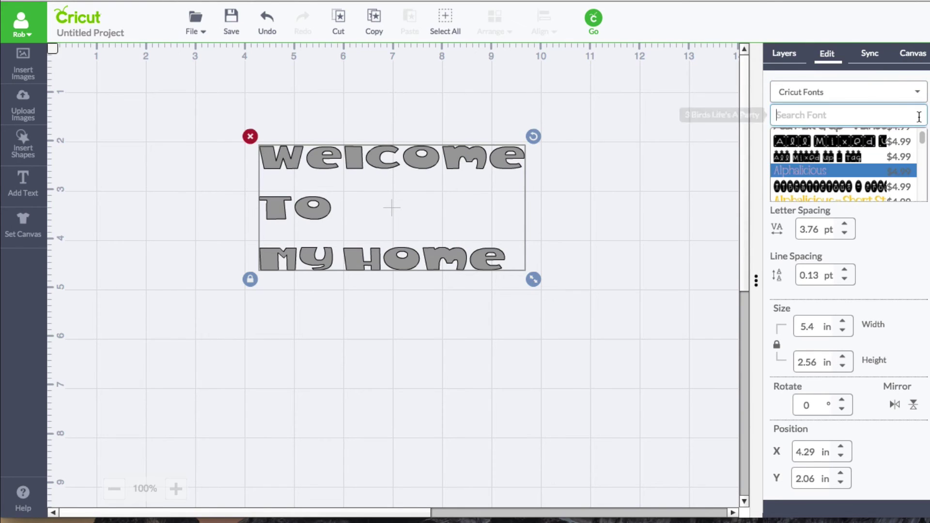
scroll(874, 160, "down", 5)
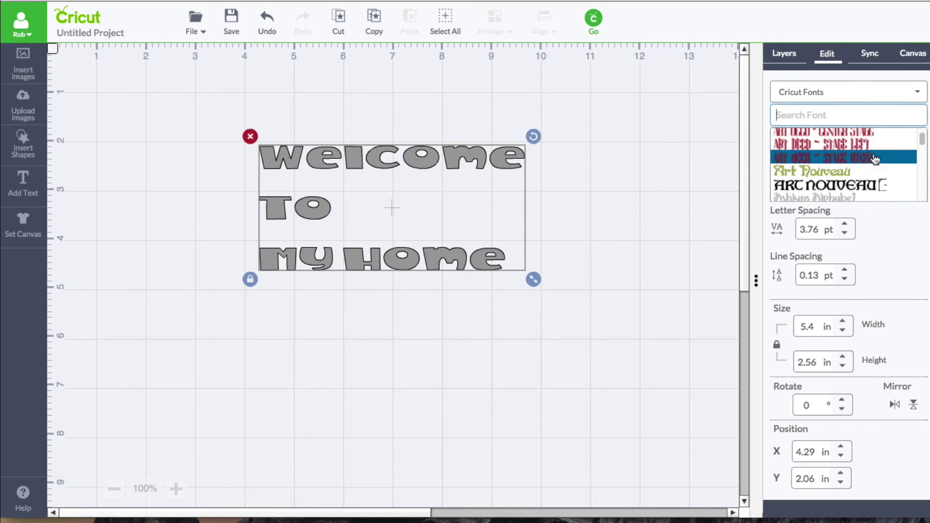
scroll(874, 160, "down", 4)
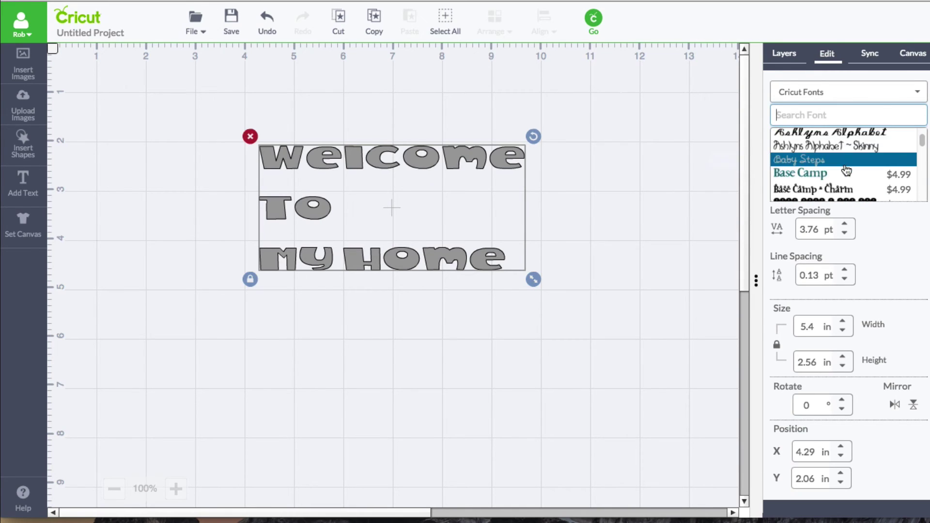
scroll(847, 175, "down", 5)
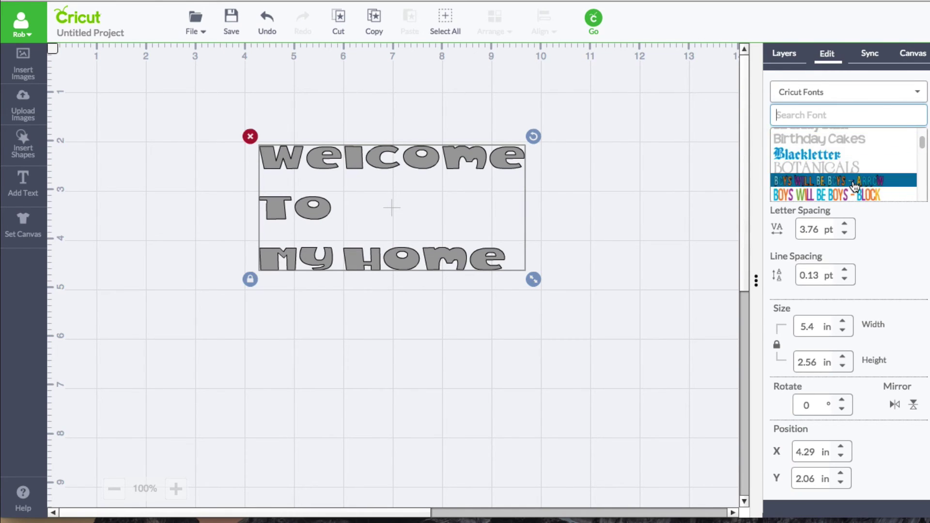
- Filter fonts to Single Layer, switching to All Mixd Up - Silhouette, and confirm it has one layer
left_click(903, 97)
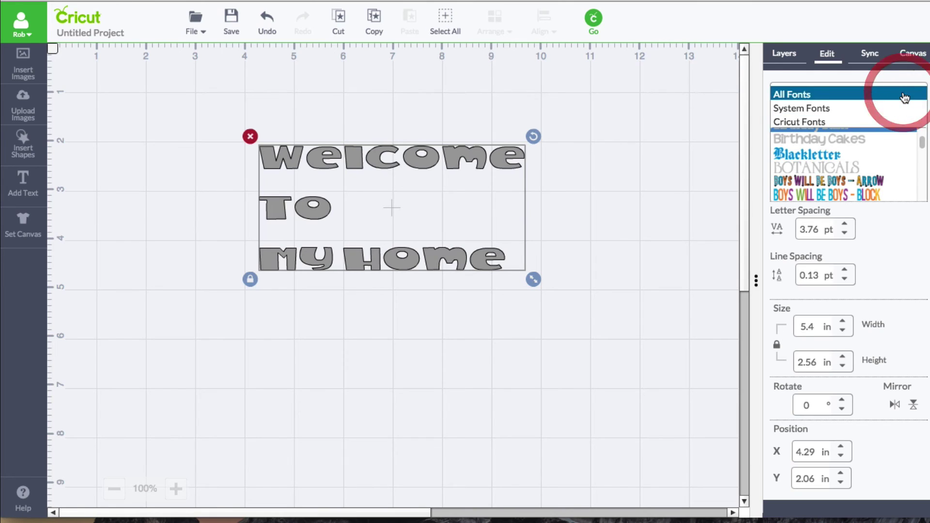
left_click(835, 73)
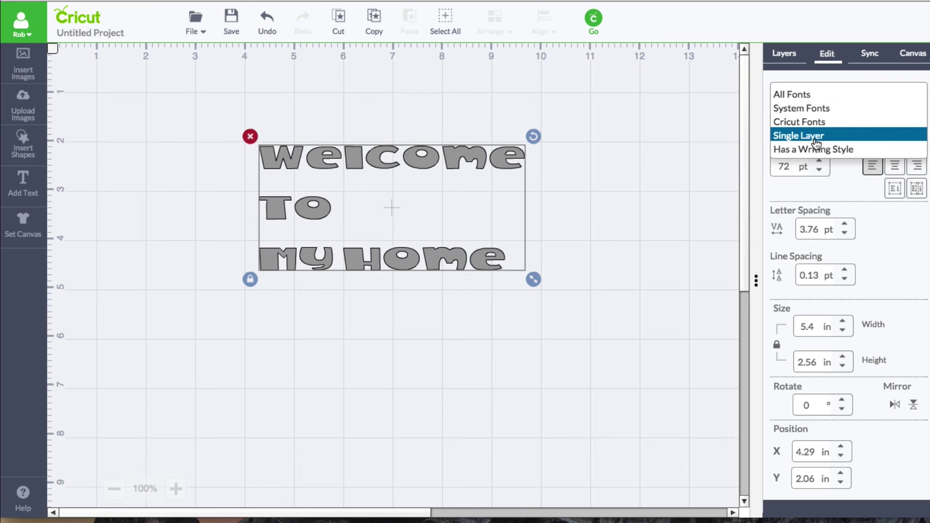
left_click(814, 137)
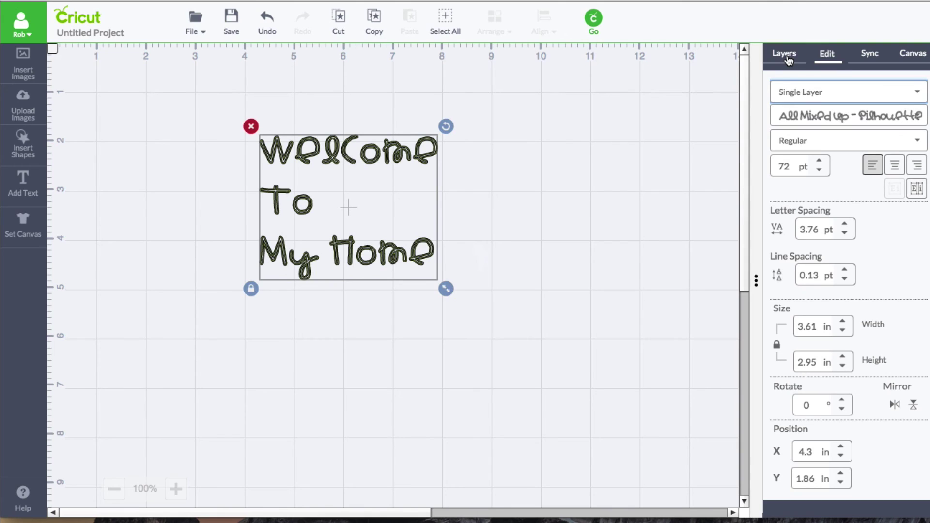
left_click(785, 56)
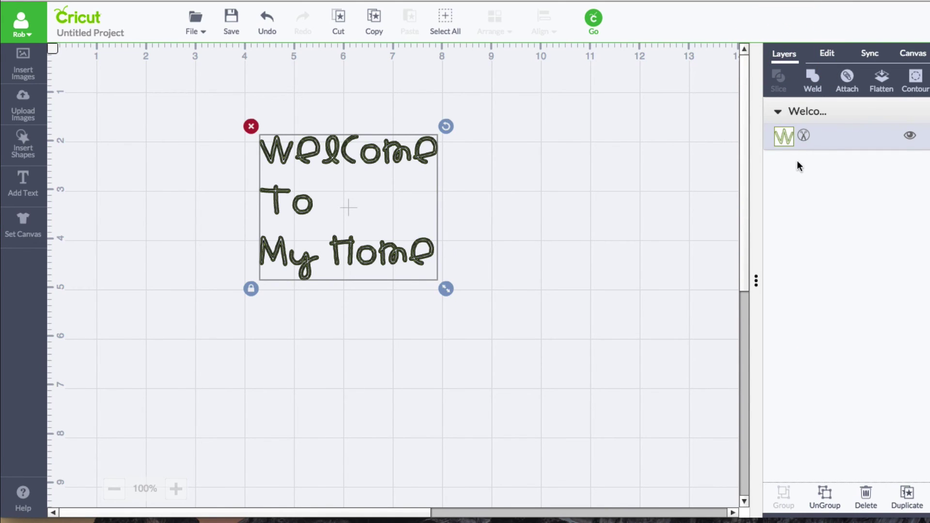
- Return to the font settings and consider the Has a Writing Style filter, keeping Single Layer
left_click(829, 62)
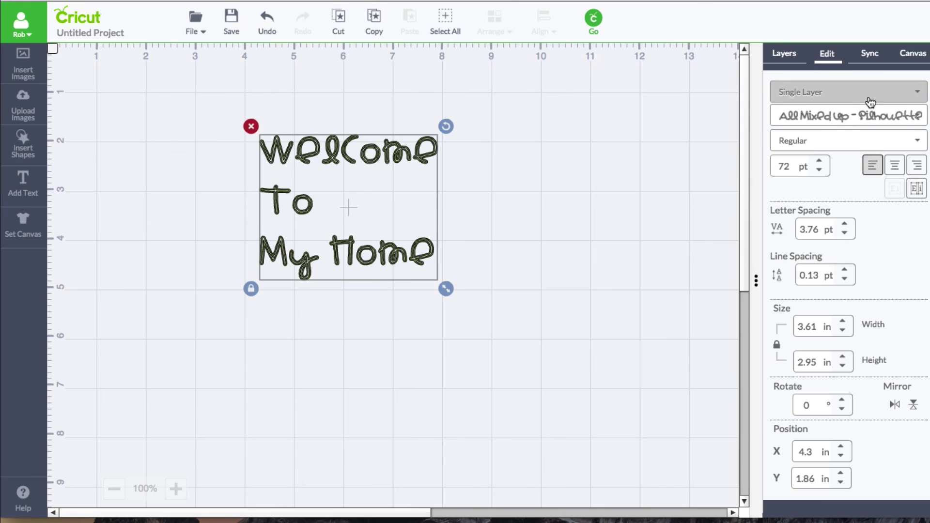
left_click(919, 95)
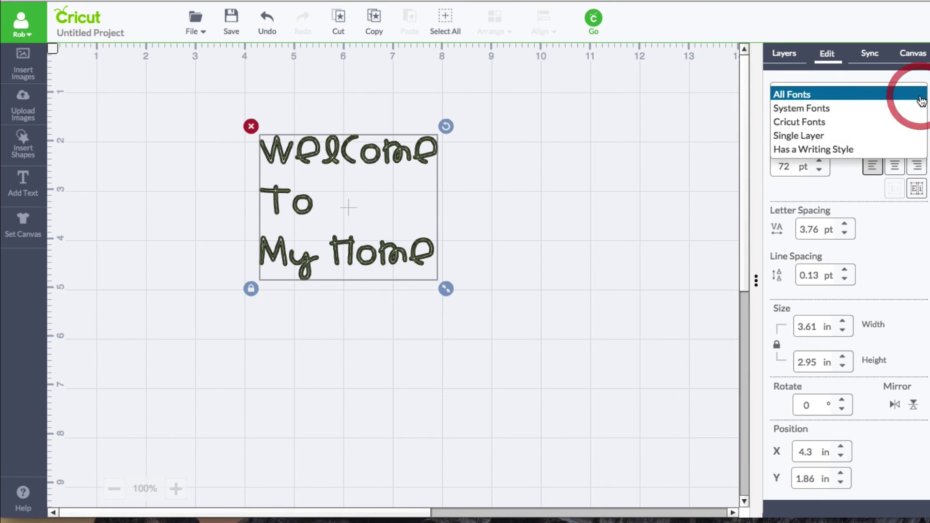
left_click(863, 154)
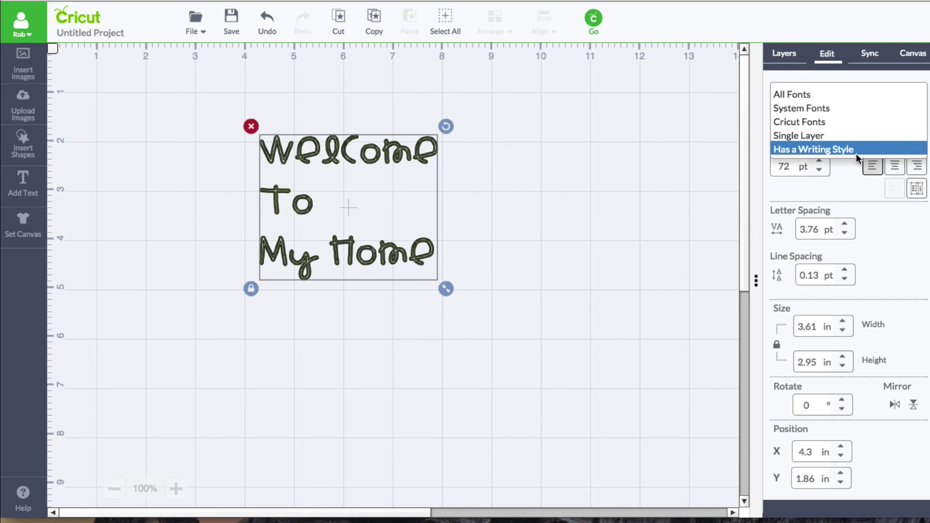
left_click(850, 187)
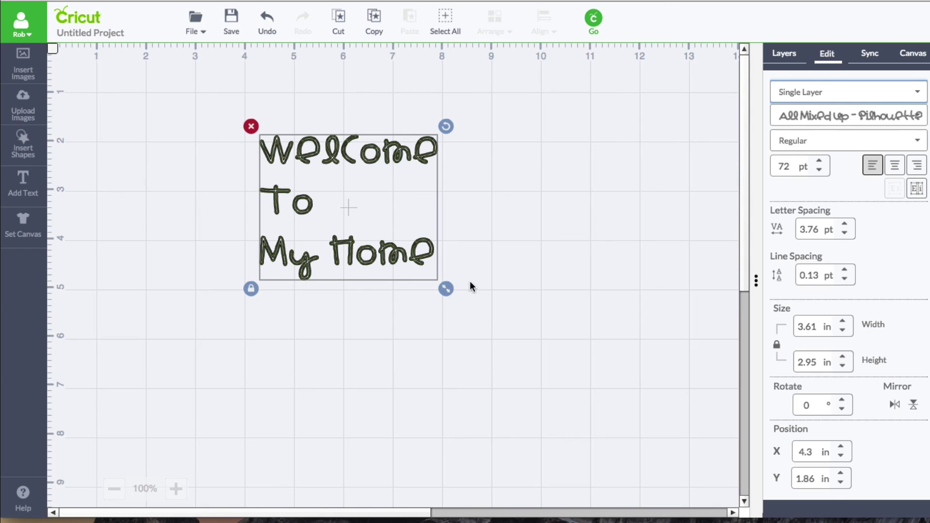